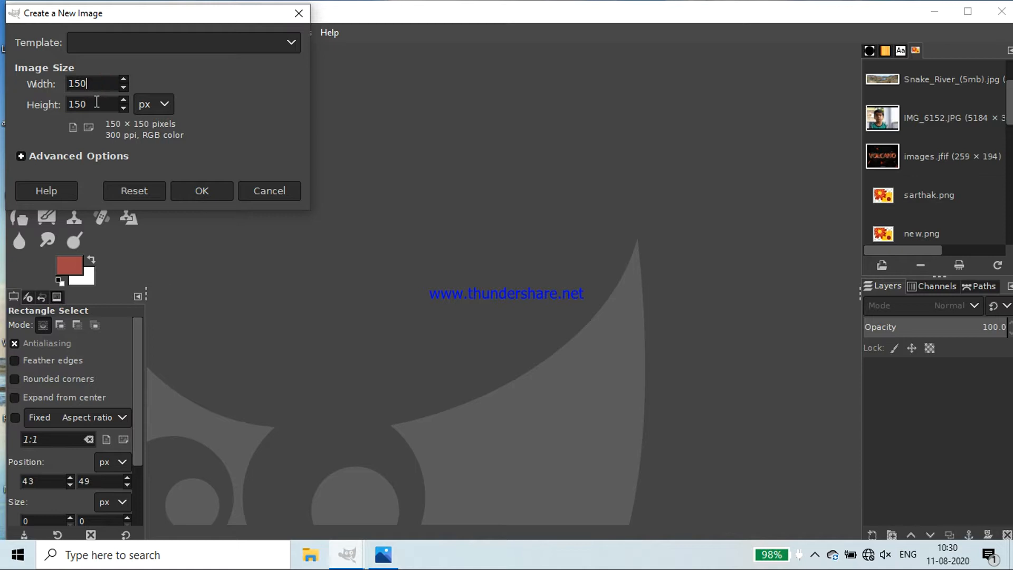
Create the new 150 × 150 px image and show its canvas at 400% zoom
click(210, 194)
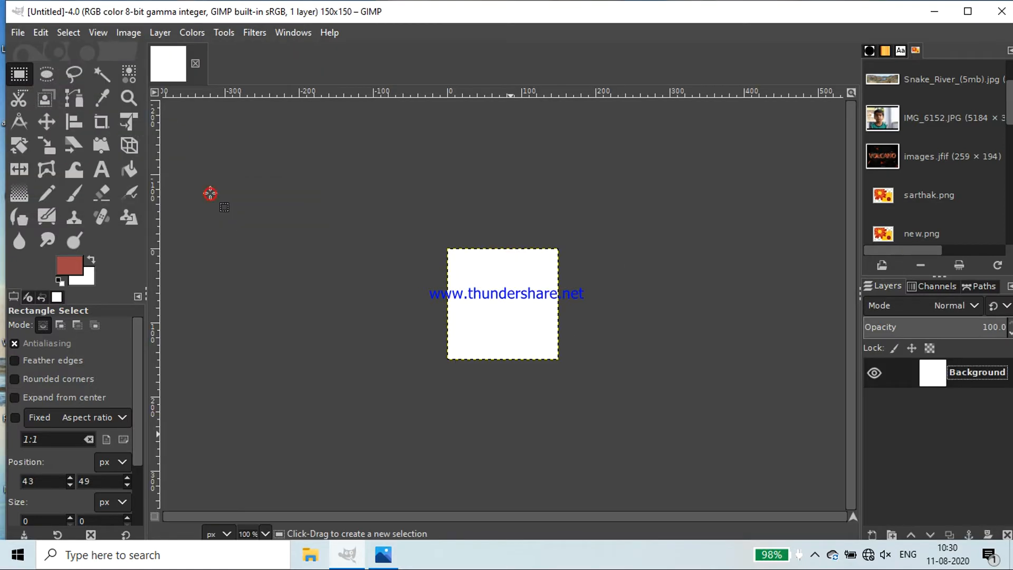
click(266, 533)
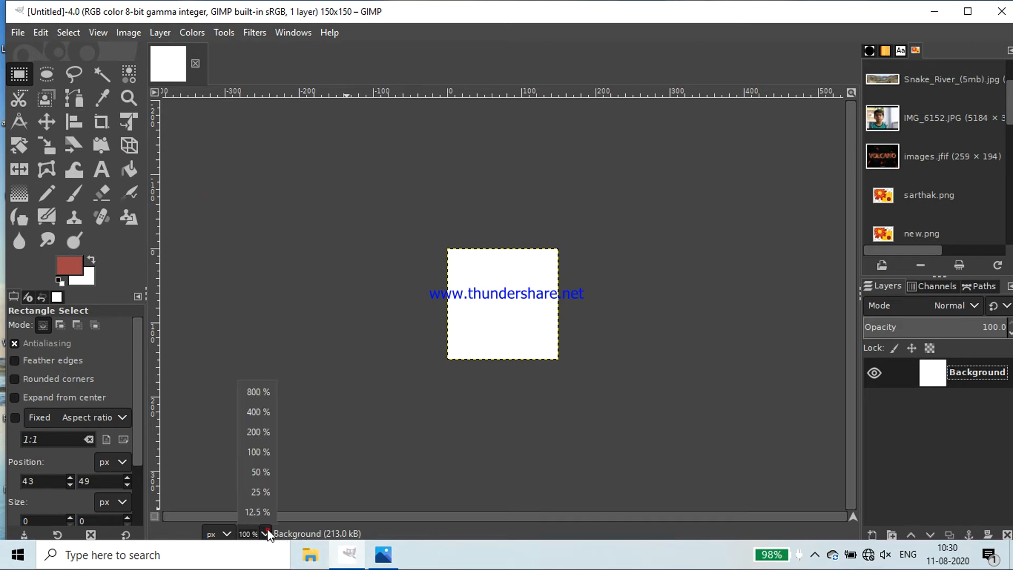
click(258, 431)
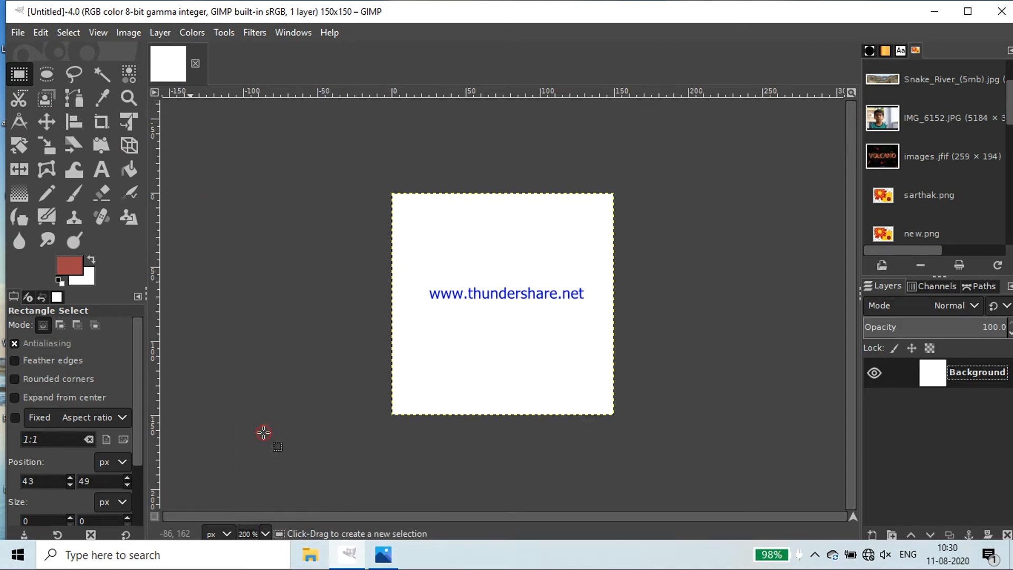
click(265, 534)
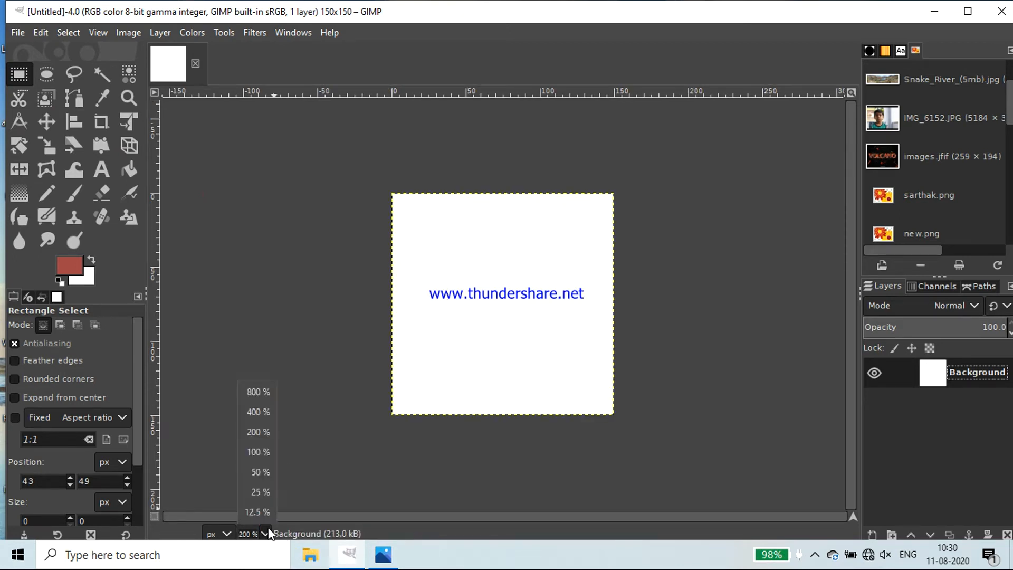
click(258, 413)
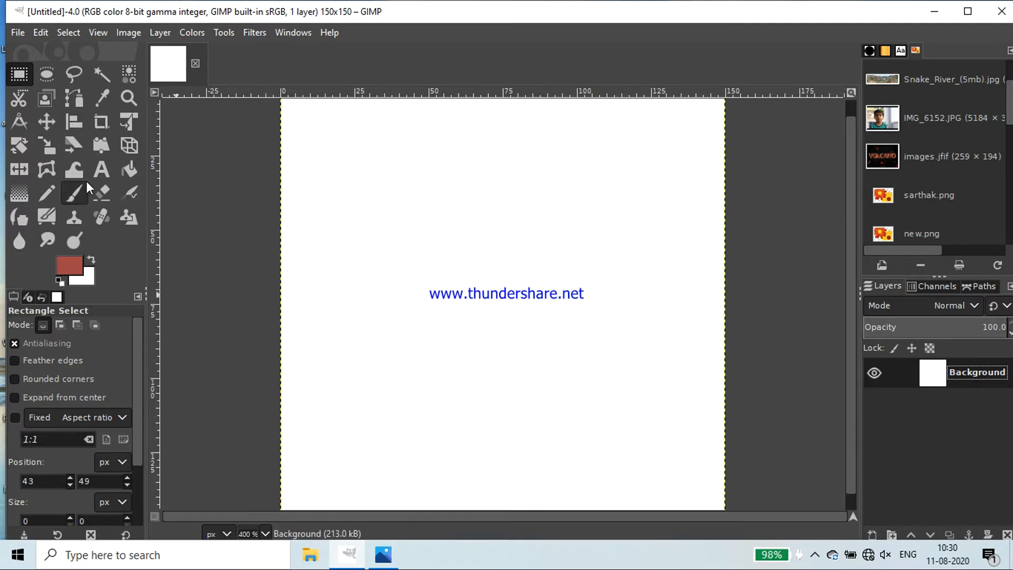
Draw a text frame about 134 px wide and 72 px high across the middle of the canvas
click(98, 168)
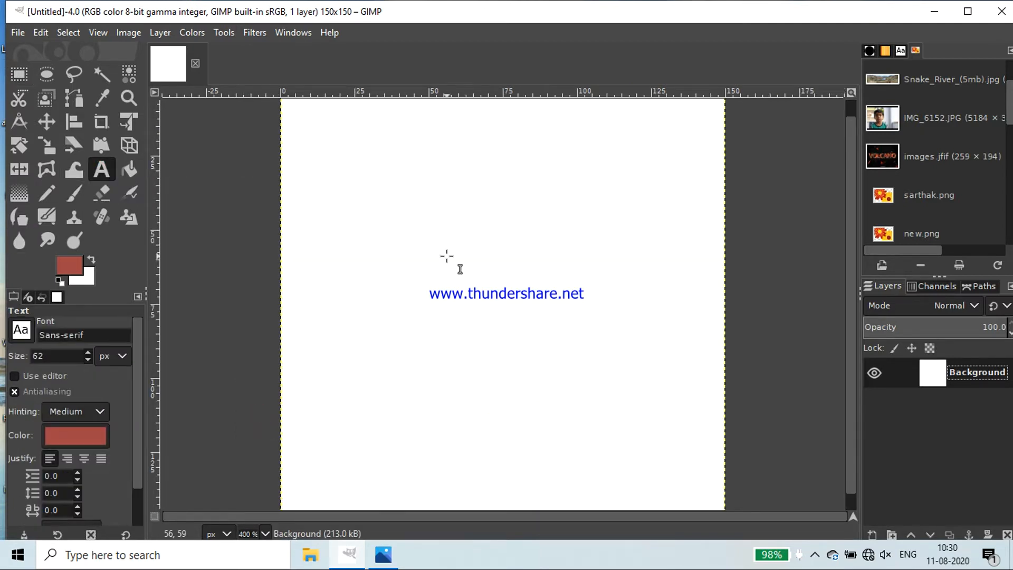
drag(431, 232, 701, 405)
drag(431, 227, 301, 187)
click(338, 228)
Enter the lowercase text "computerr" in the text frame
text(c)
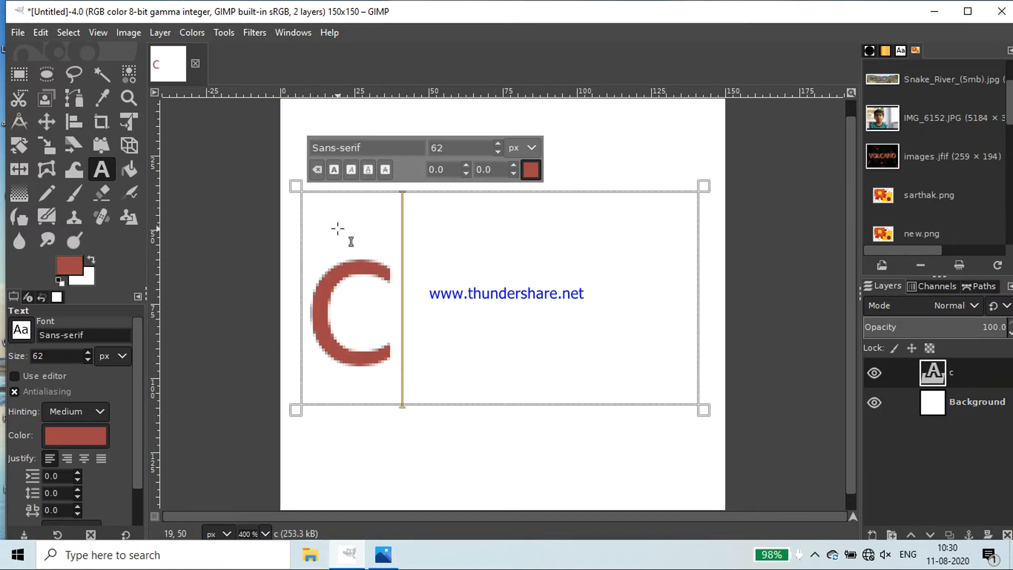
text(om)
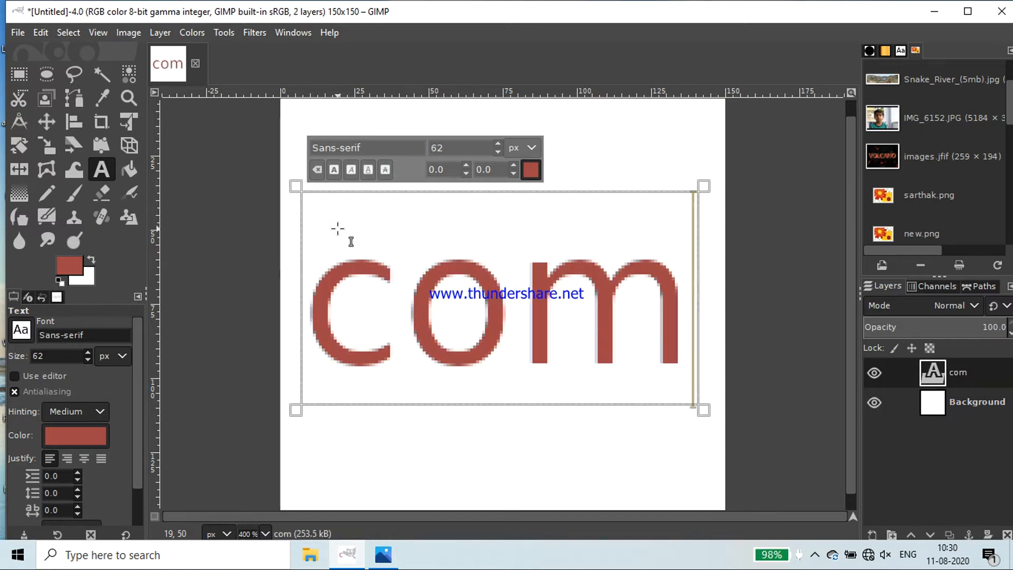
text(puterr)
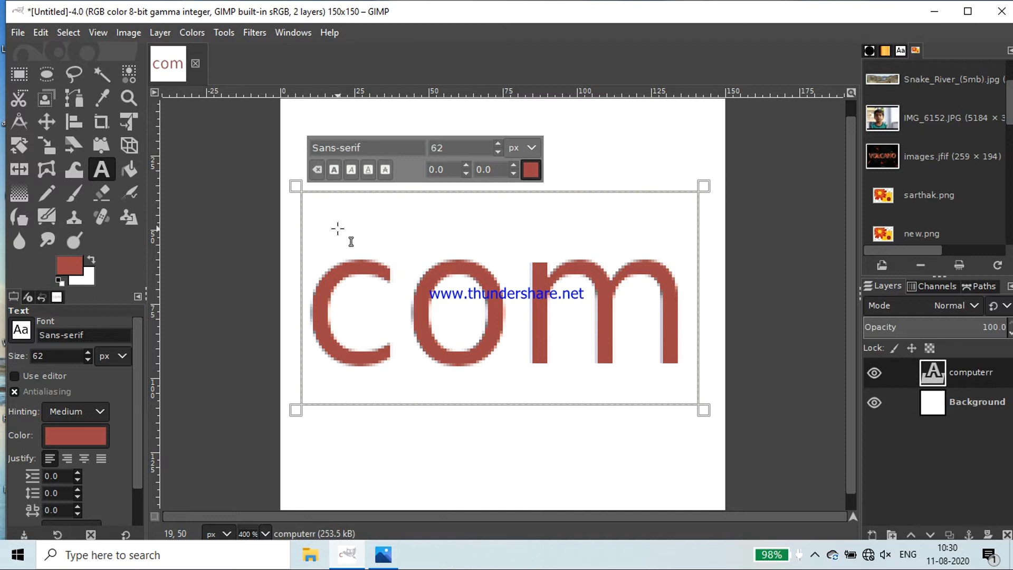
Reduce the font size of the letters "co" to 38 px
click(496, 145)
click(499, 151)
click(498, 152)
click(498, 151)
click(498, 151)
click(497, 143)
click(496, 142)
click(497, 143)
click(497, 143)
click(497, 142)
click(321, 300)
drag(331, 300, 473, 356)
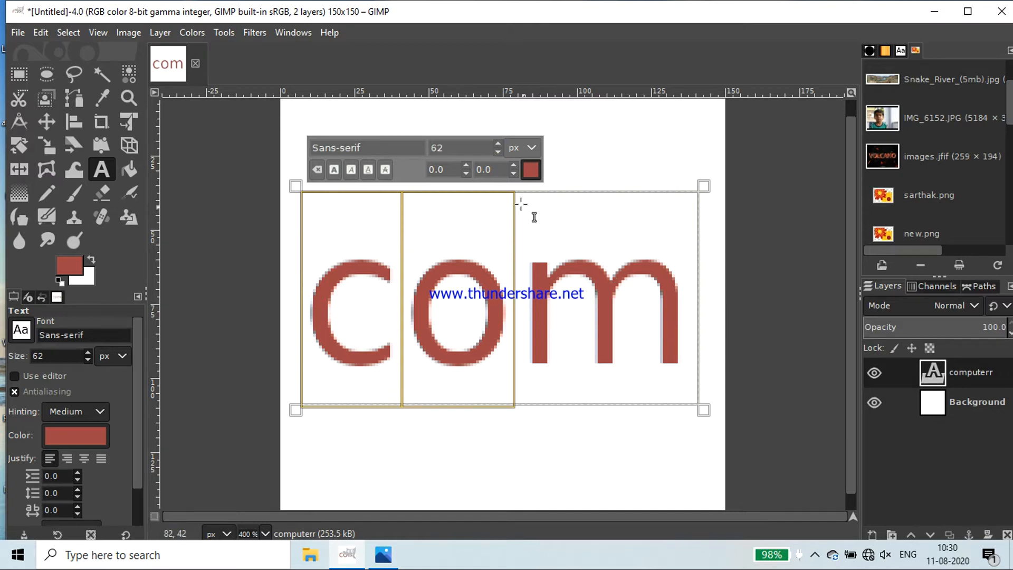
click(496, 152)
click(496, 152)
click(496, 152)
click(496, 151)
click(496, 152)
click(497, 152)
click(497, 152)
click(496, 152)
click(497, 152)
click(497, 152)
click(497, 152)
click(496, 152)
click(497, 152)
click(496, 152)
click(496, 151)
click(497, 152)
click(497, 152)
click(497, 152)
click(496, 152)
click(497, 152)
click(496, 152)
click(496, 152)
Select all of the text in the frame and delete it
click(455, 311)
double_click(602, 324)
click(600, 316)
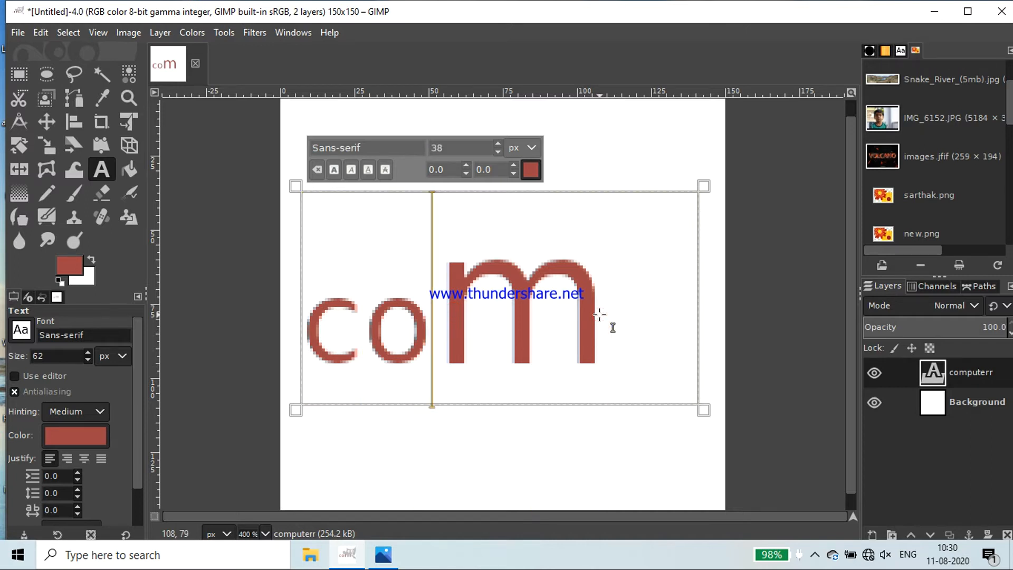
double_click(442, 319)
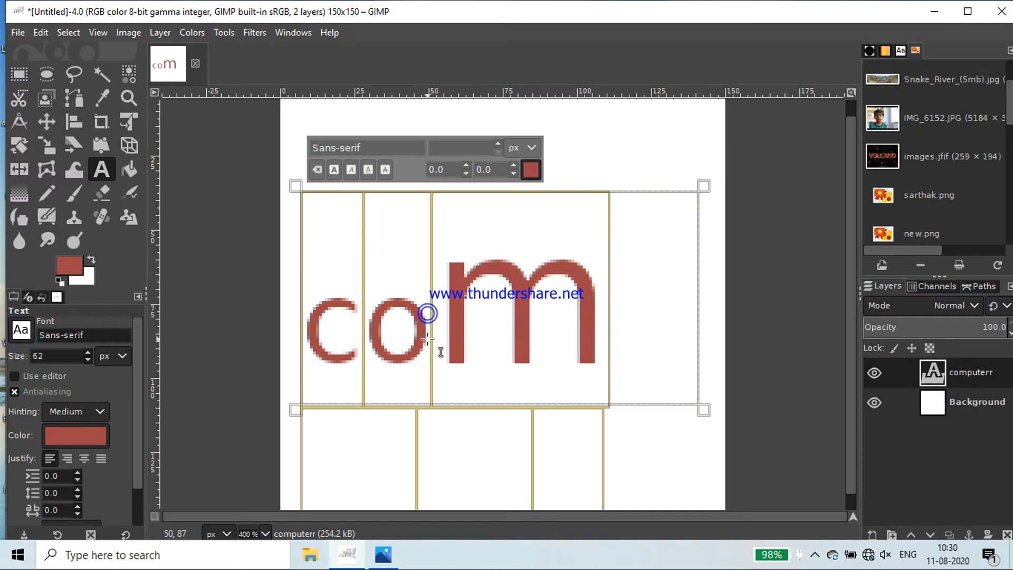
click(519, 321)
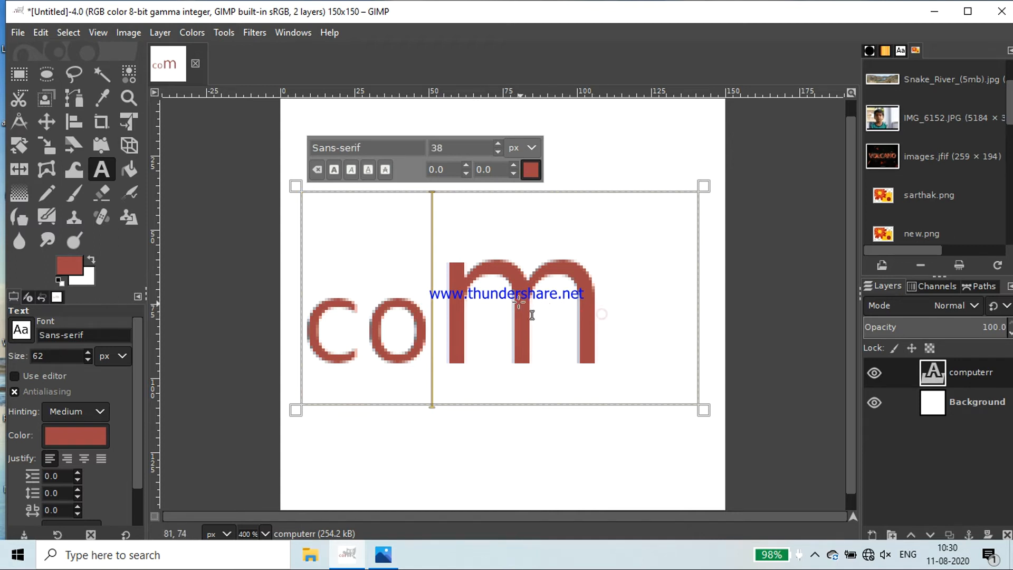
click(497, 152)
double_click(491, 333)
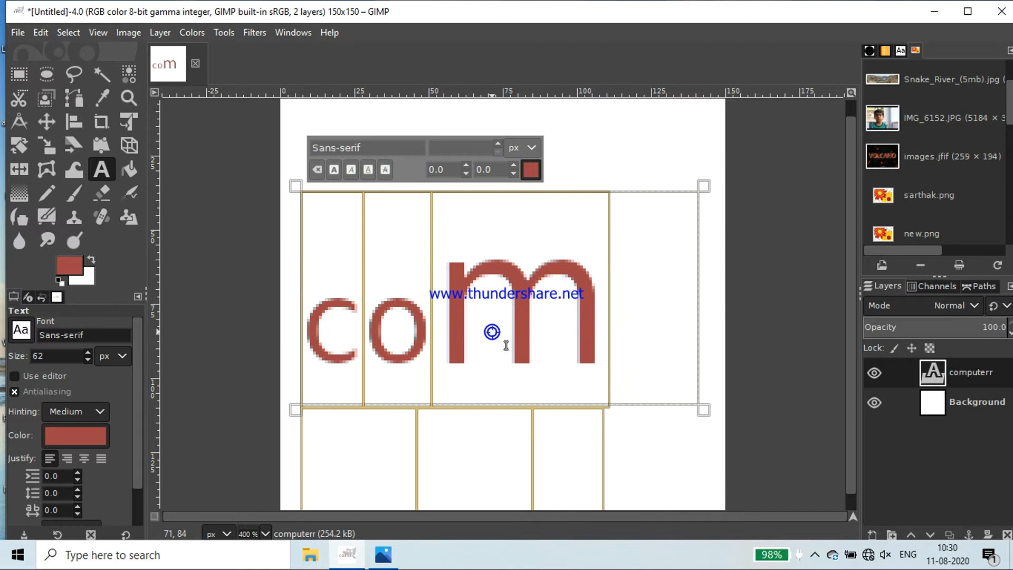
key(BackSpace)
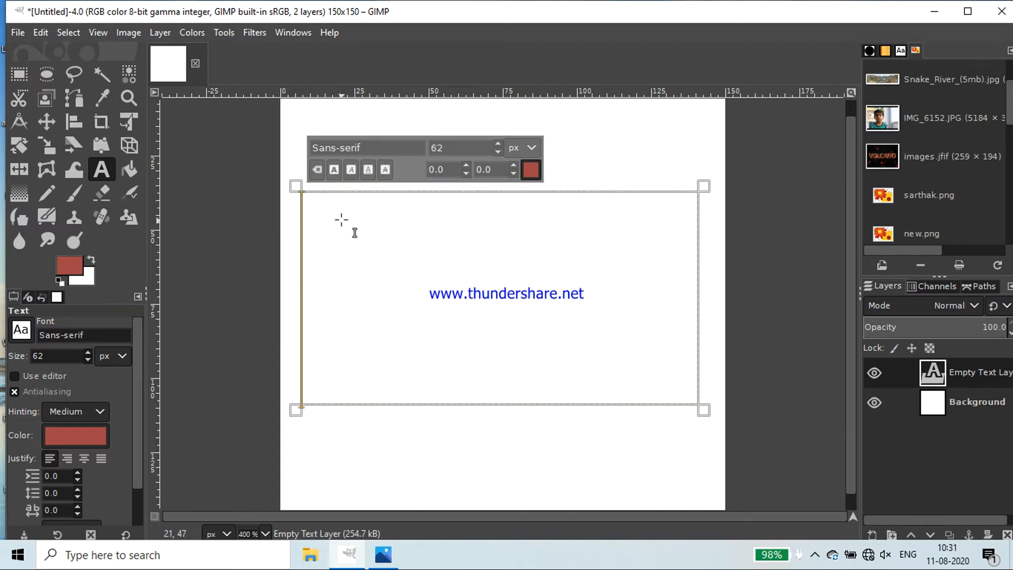
Enter the text COMPUTER in capitals in the frame at a font size of 30 px
text(C)
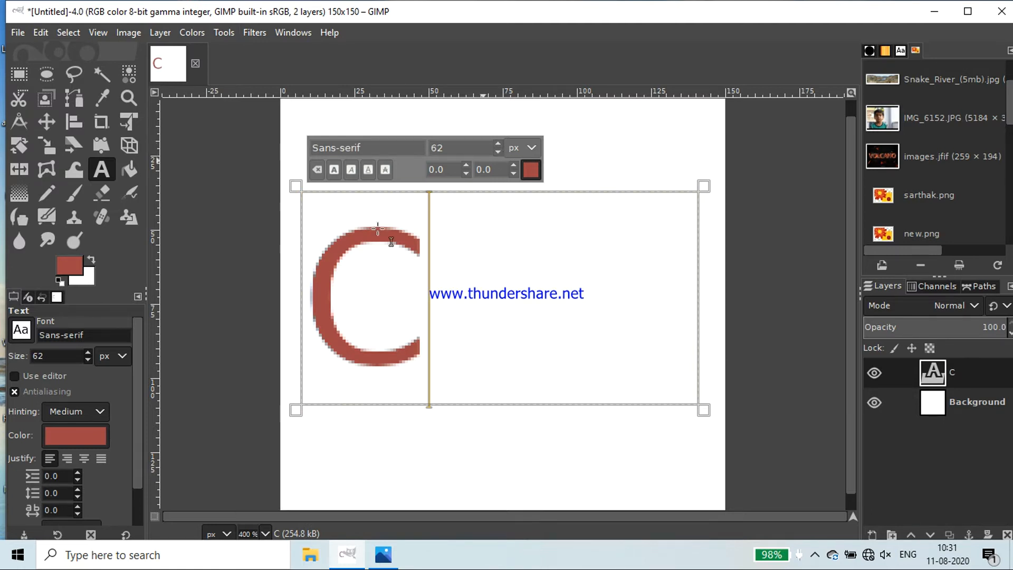
drag(335, 224, 394, 264)
click(498, 151)
click(498, 150)
click(498, 151)
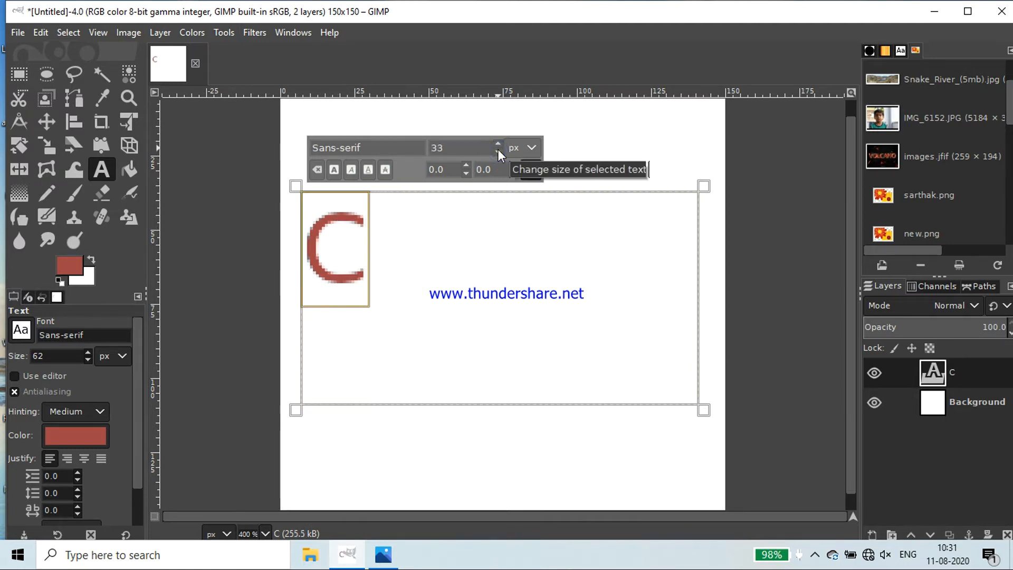
click(498, 150)
click(498, 150)
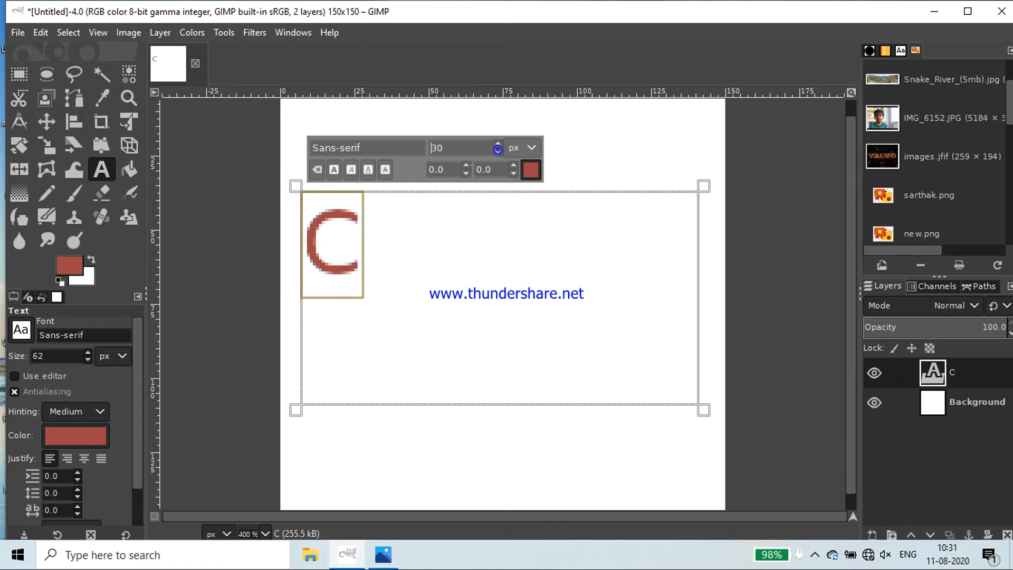
click(374, 254)
text(O)
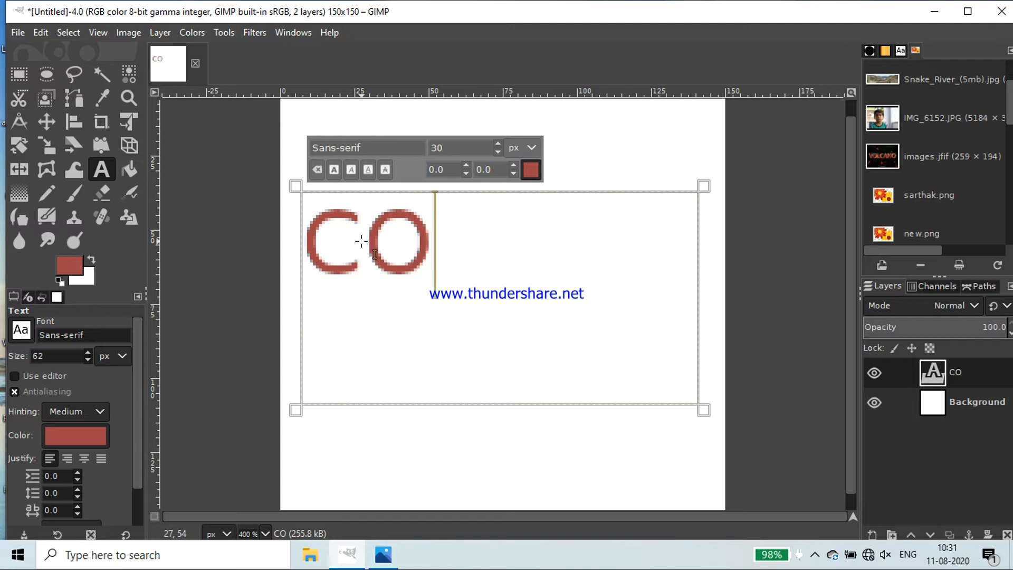
text(MPUTER)
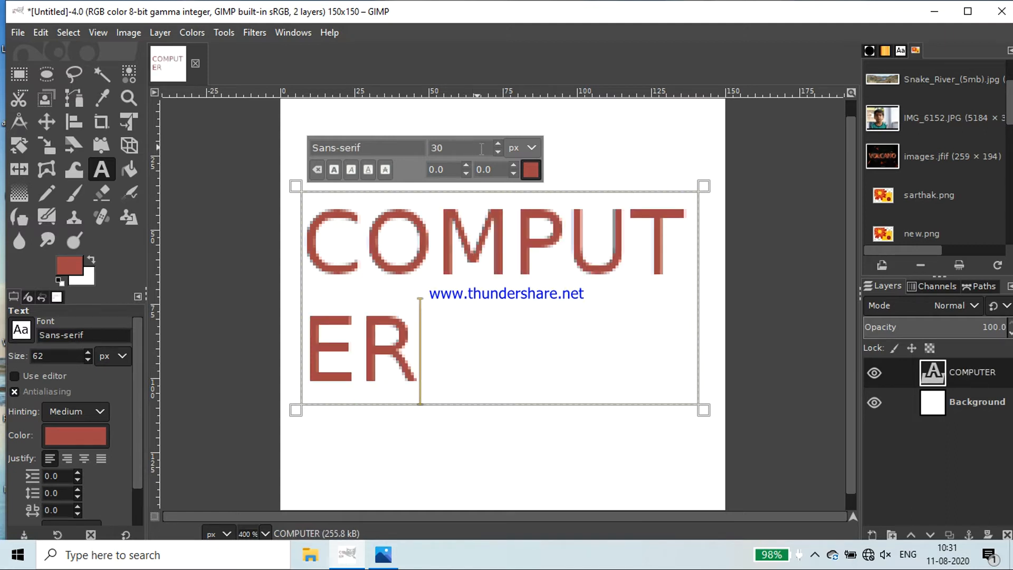
Reduce the font size of the whole word COMPUTER to 23 px
drag(328, 238, 427, 379)
click(500, 152)
click(499, 152)
click(500, 152)
click(500, 152)
click(500, 152)
click(499, 152)
click(499, 152)
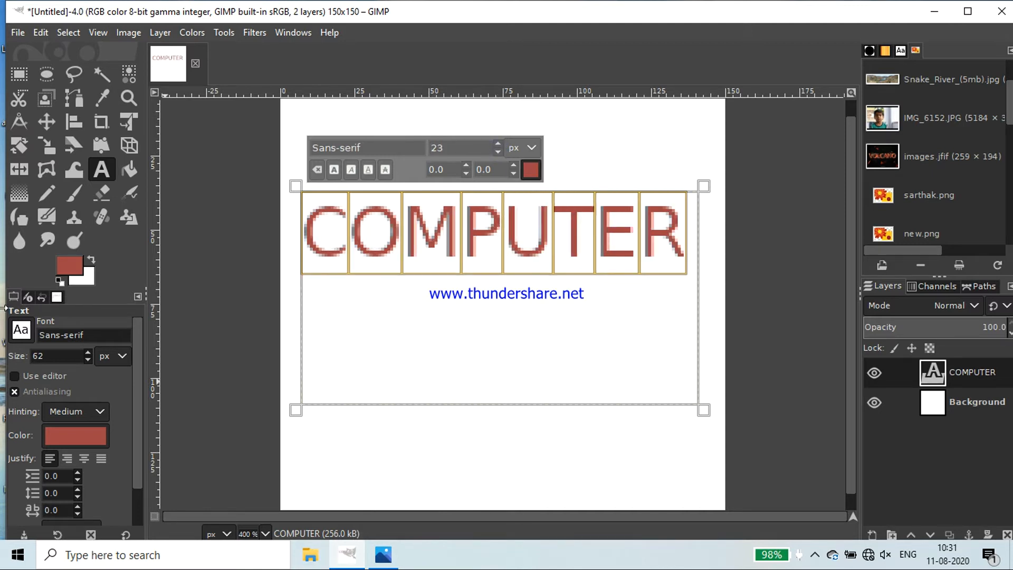
Change the foreground color to green with HTML notation 4fa117
click(63, 265)
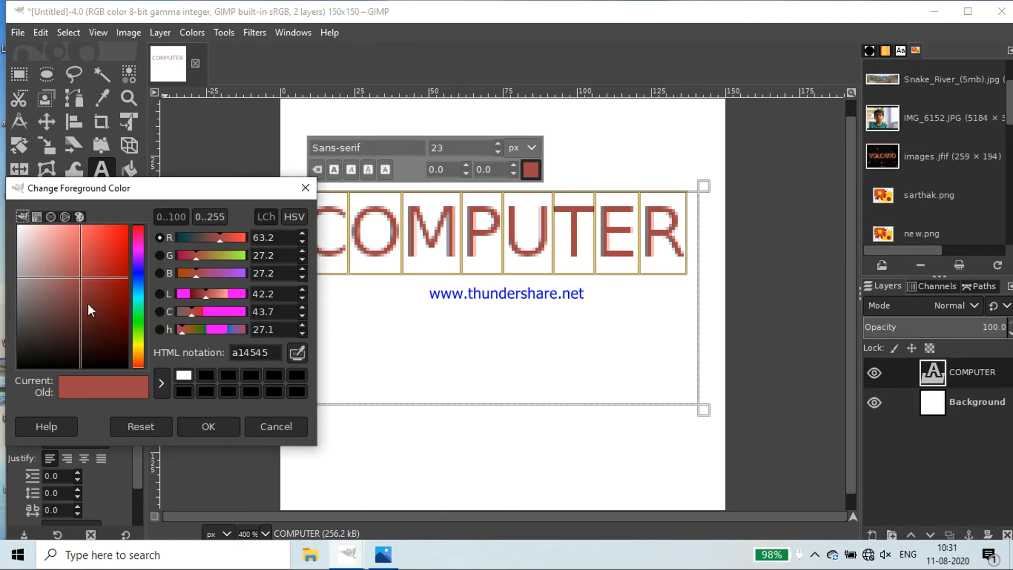
click(138, 324)
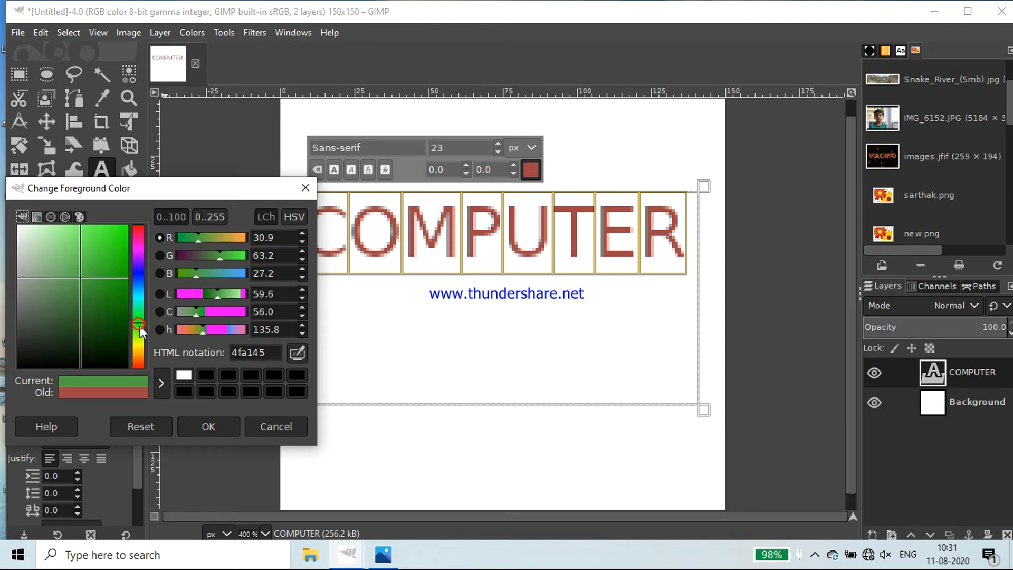
click(209, 427)
drag(312, 213, 672, 257)
click(65, 267)
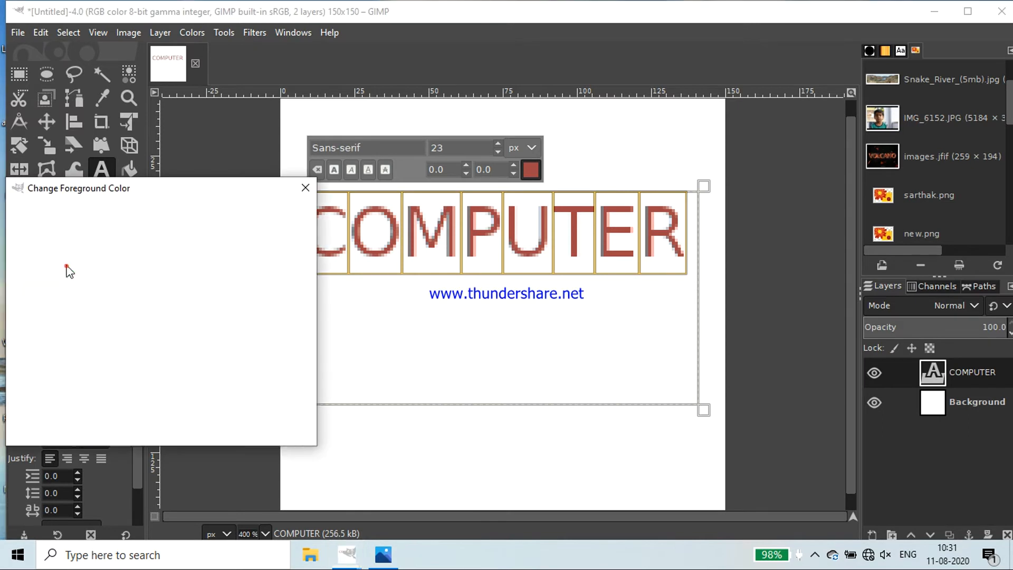
click(185, 273)
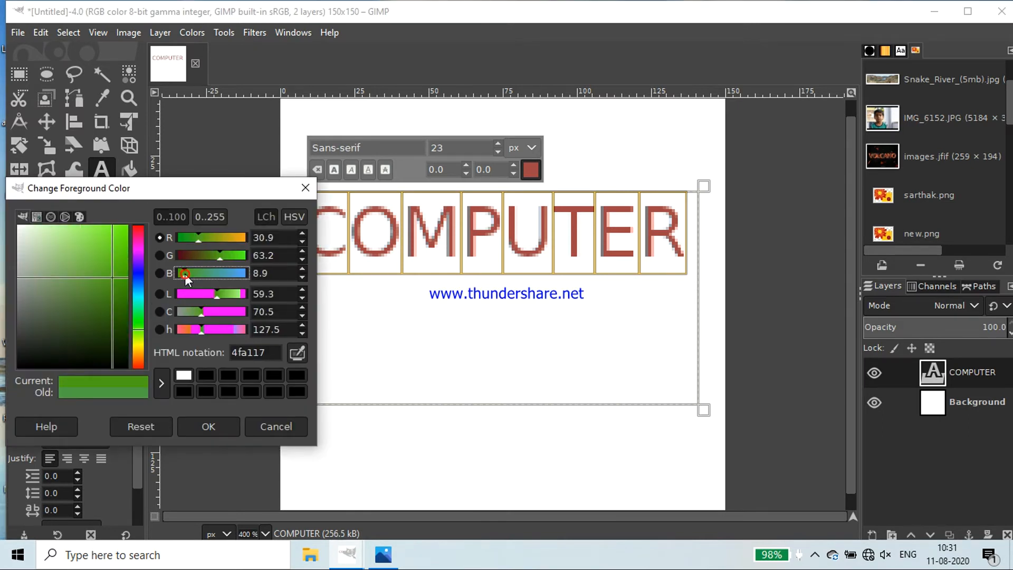
click(207, 422)
Select the whole word COMPUTER and change its text color to green 52a145
drag(338, 224, 686, 240)
drag(304, 203, 689, 252)
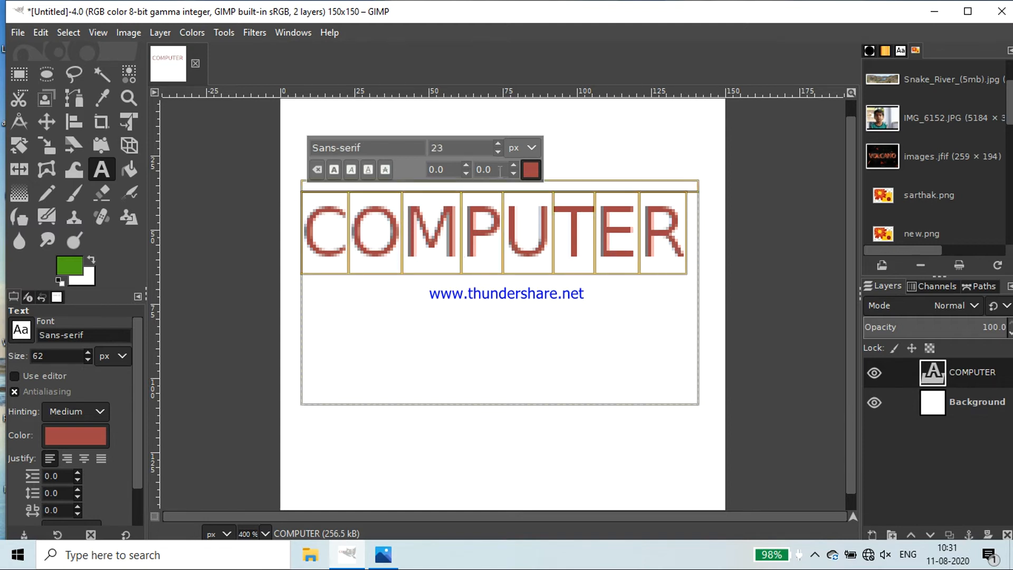
click(530, 170)
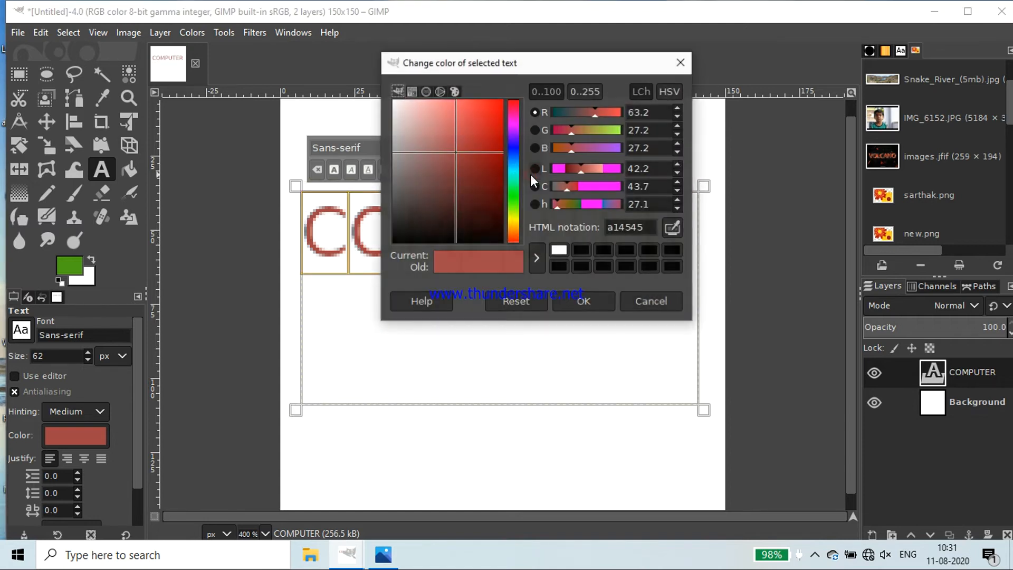
click(513, 199)
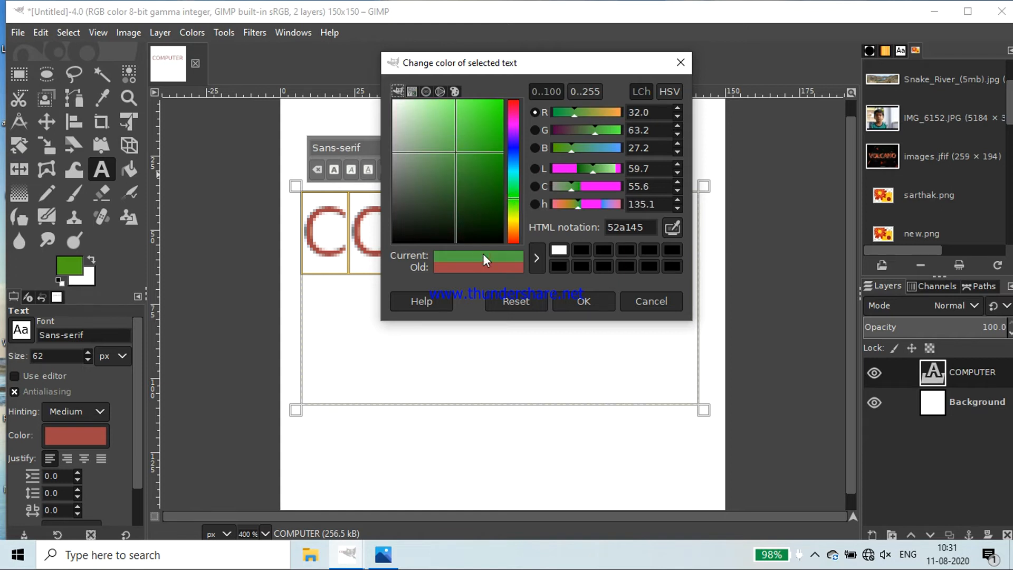
click(583, 297)
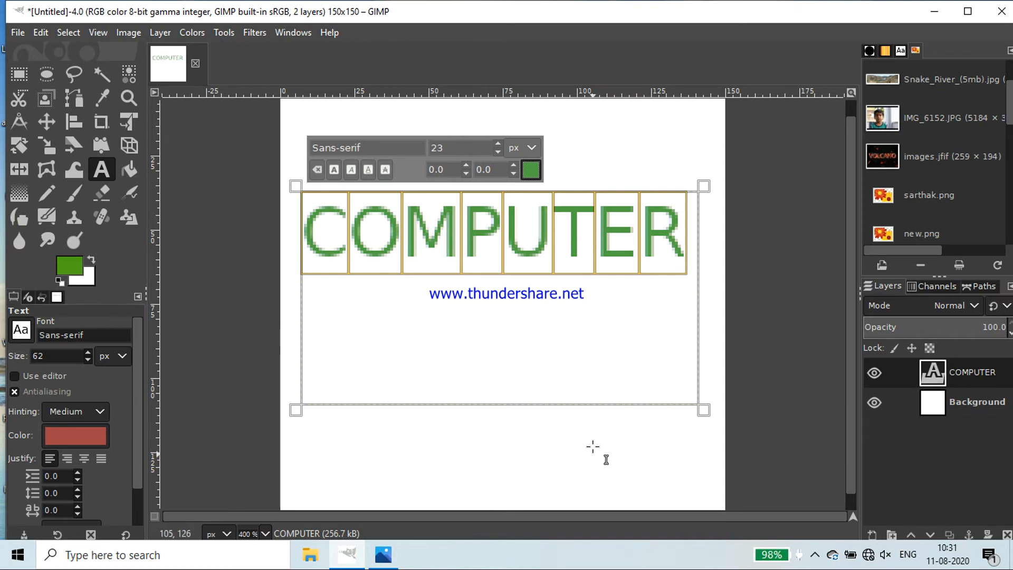
Hide and show again the Background layer, and likewise the COMPUTER text layer
click(873, 405)
click(873, 406)
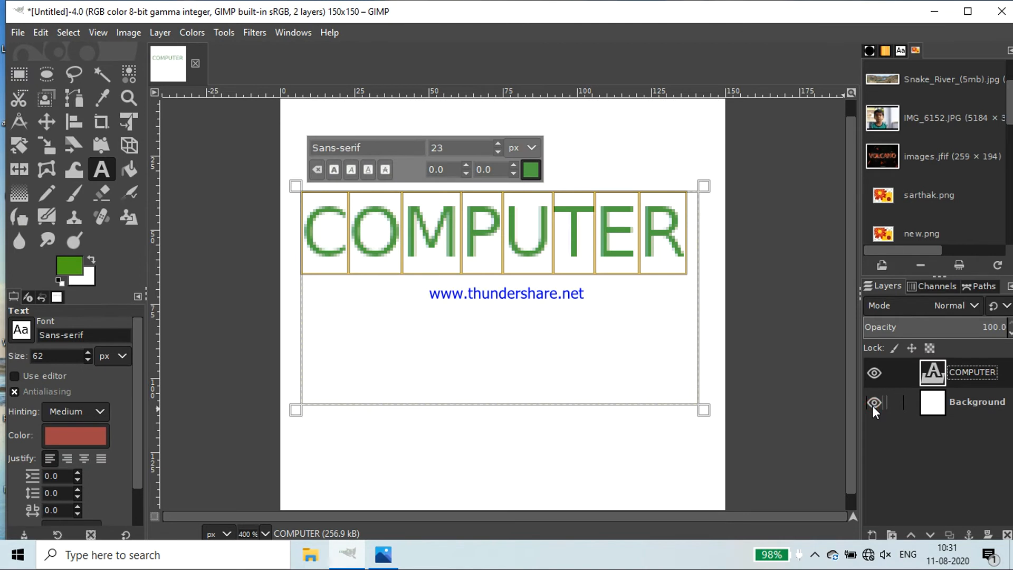
click(874, 373)
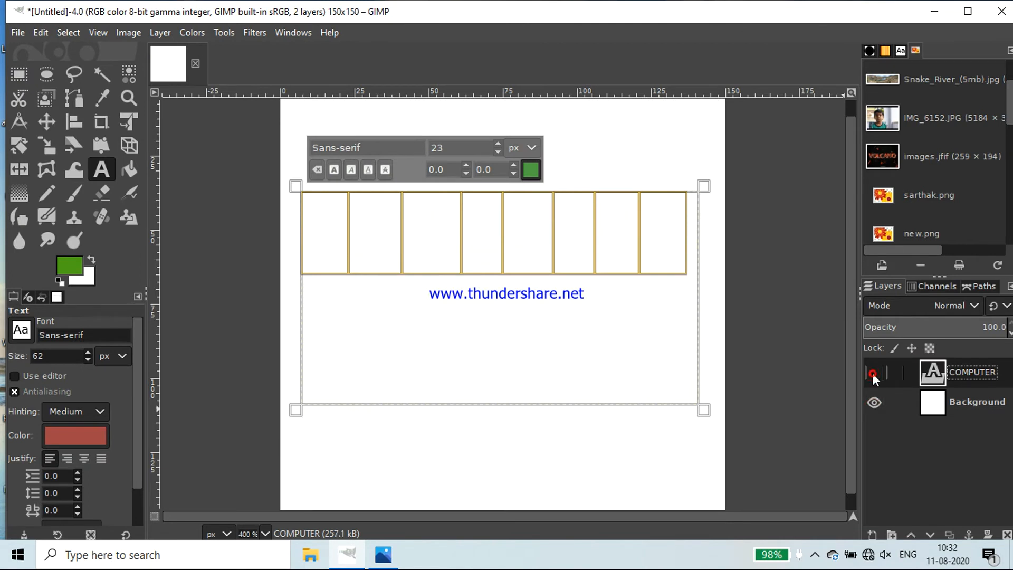
click(873, 373)
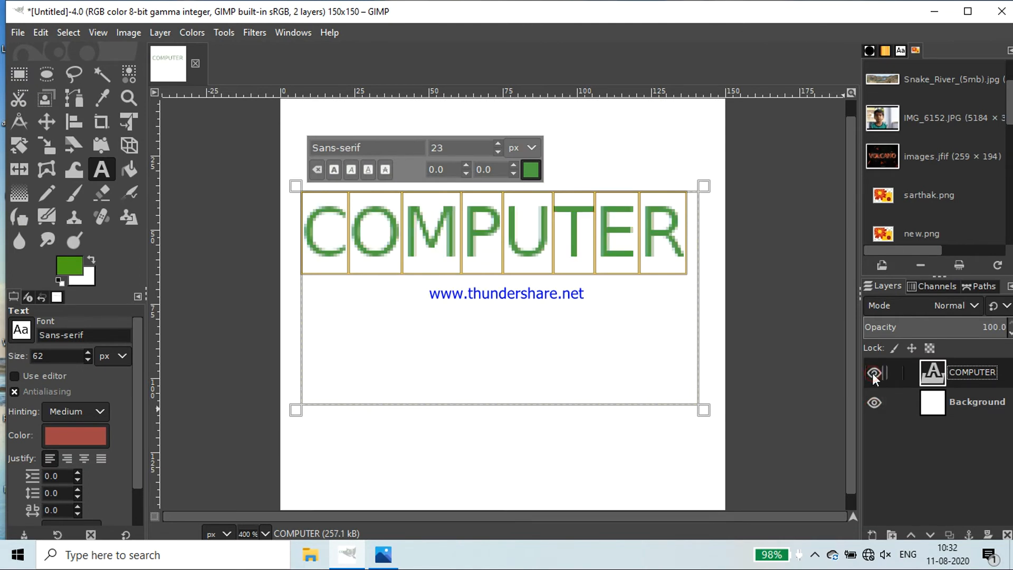
Rename the COMPUTER text layer to "1(2000ms)"
double_click(976, 375)
click(995, 374)
key(BackSpace)
key(BackSpace)
key(BackSpace)
key(BackSpace)
key(BackSpace)
key(BackSpace)
key(BackSpace)
key(BackSpace)
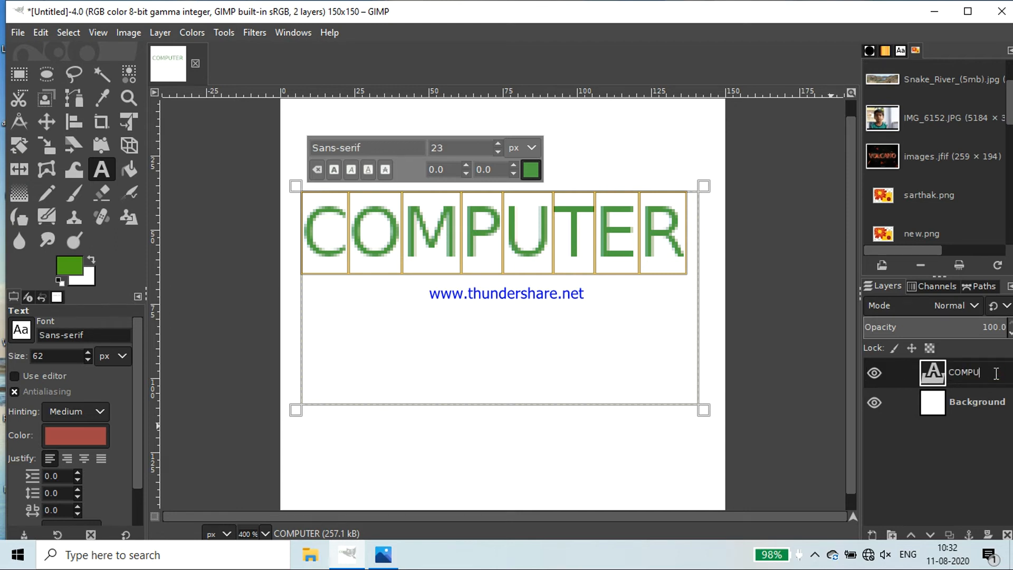
text(1(2000ms)
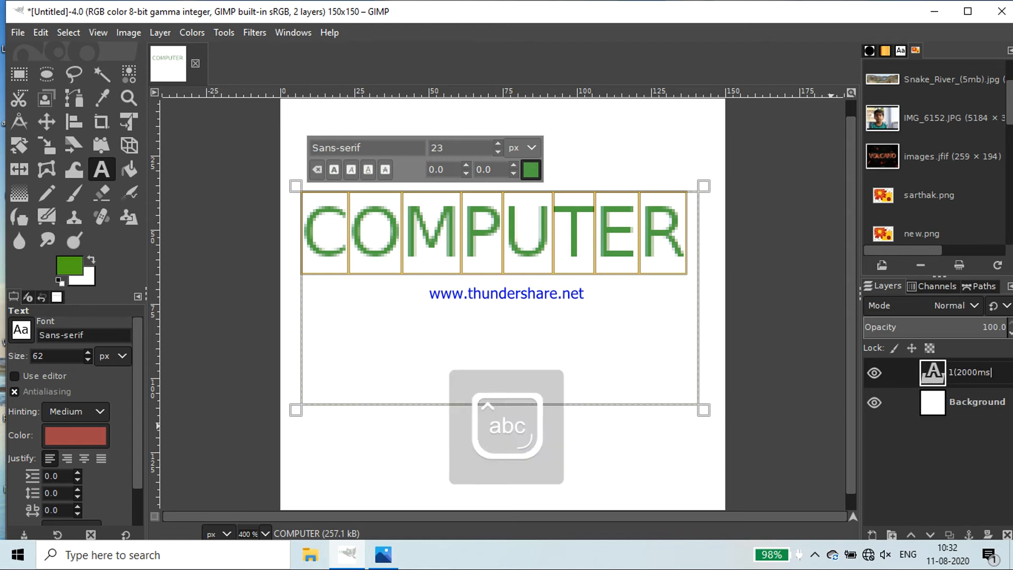
text())
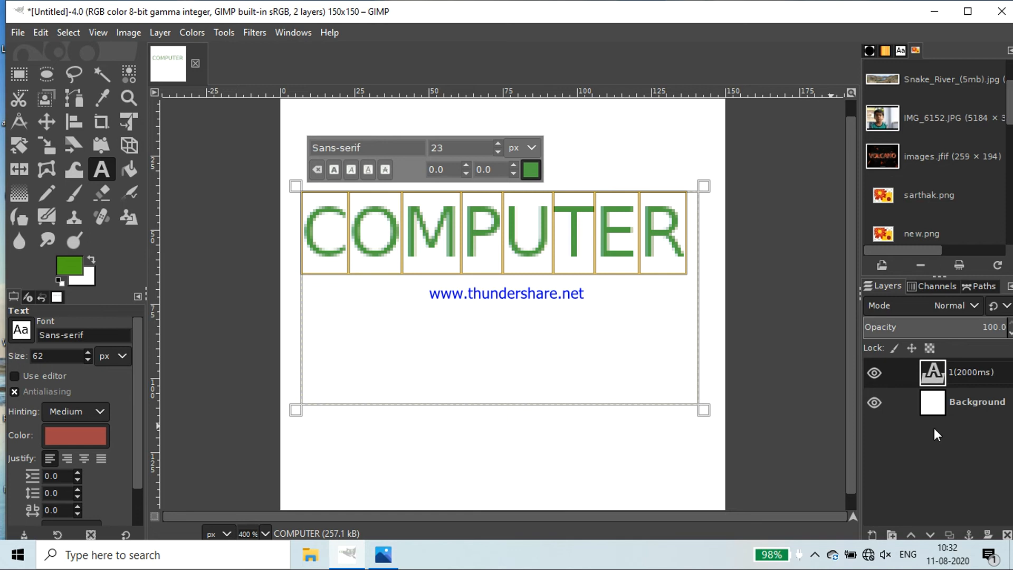
Rename the Background layer to "Background(2000ms)"
click(978, 404)
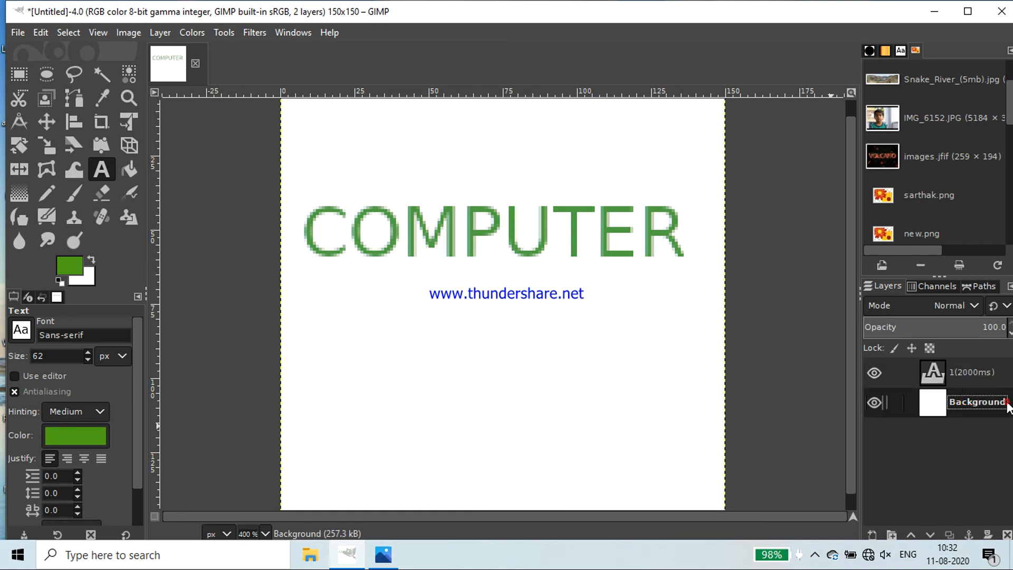
double_click(1005, 403)
click(1002, 400)
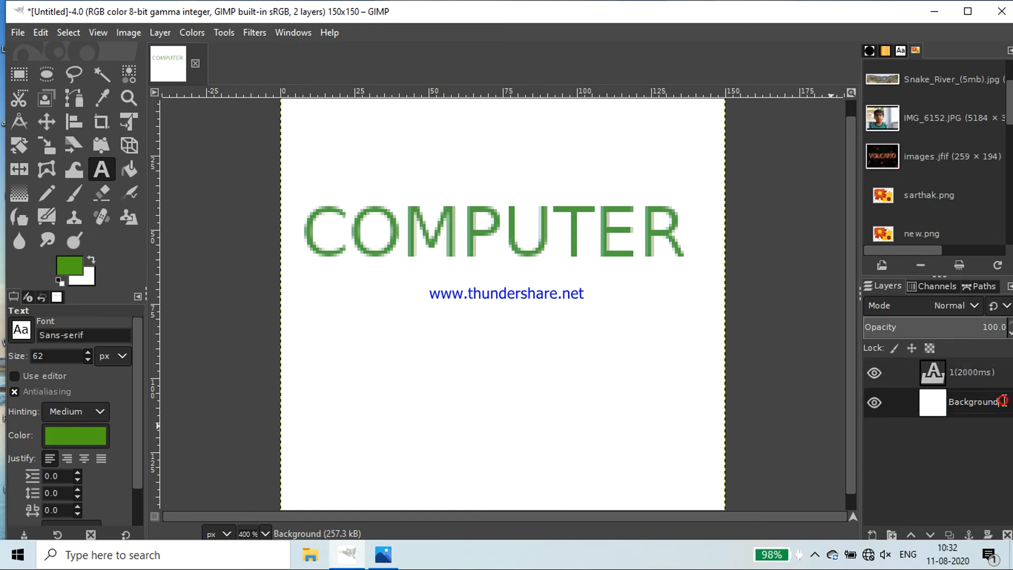
text((2000ms))
key(Return)
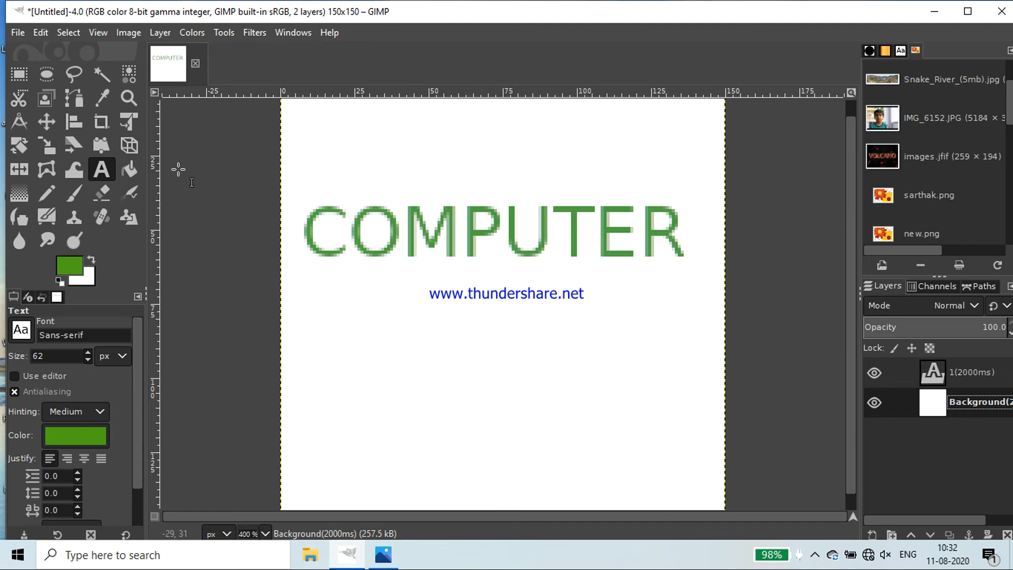
Start exporting the image and choose GIF image as the file type
click(19, 33)
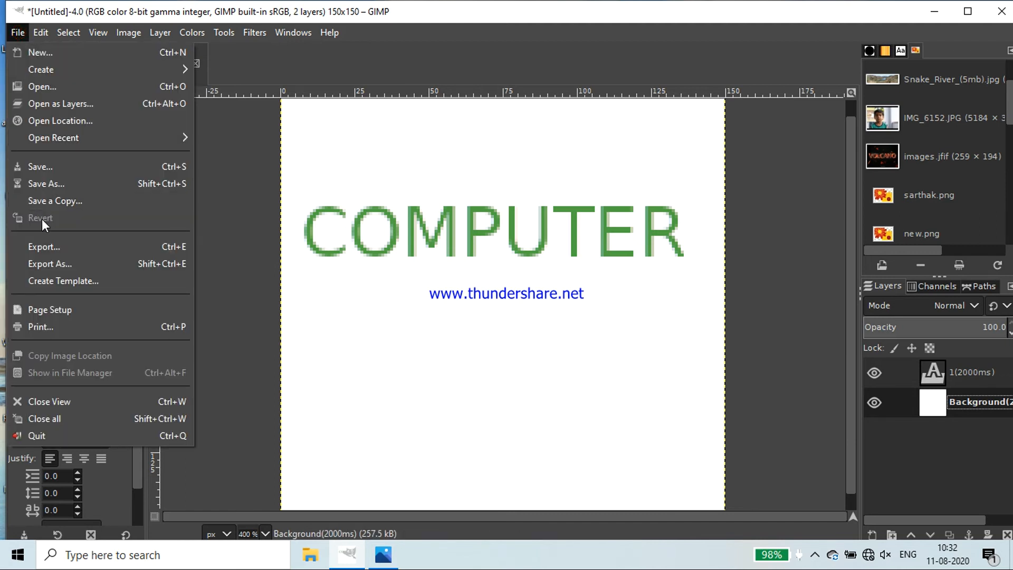
click(46, 246)
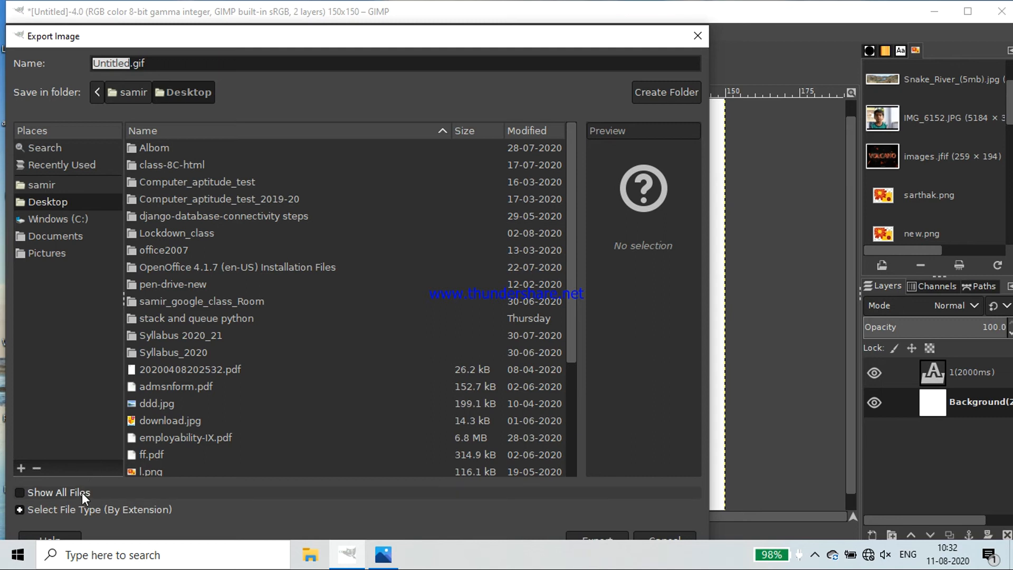
click(67, 511)
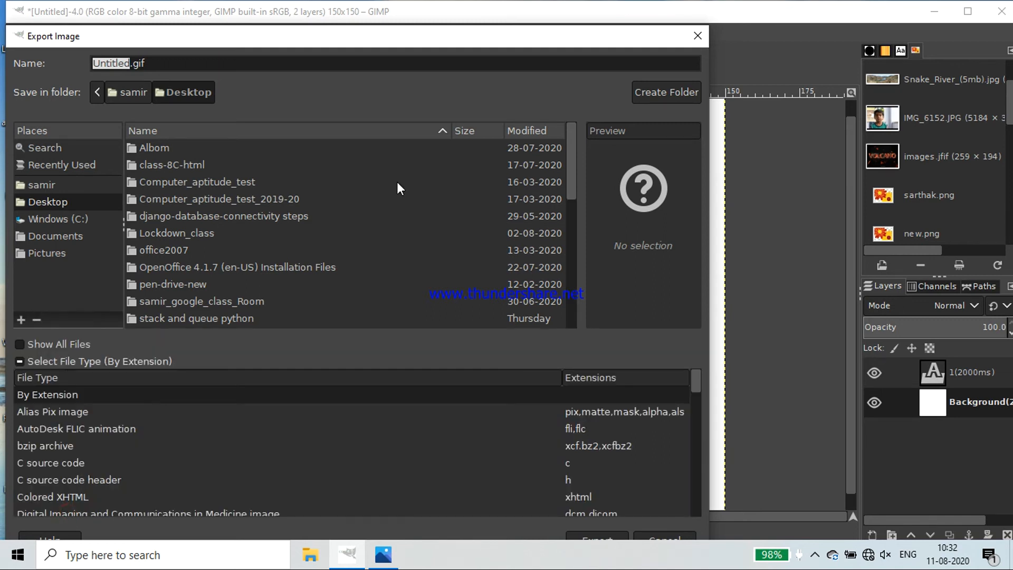
drag(445, 40, 525, 16)
scroll(164, 426, down, 3)
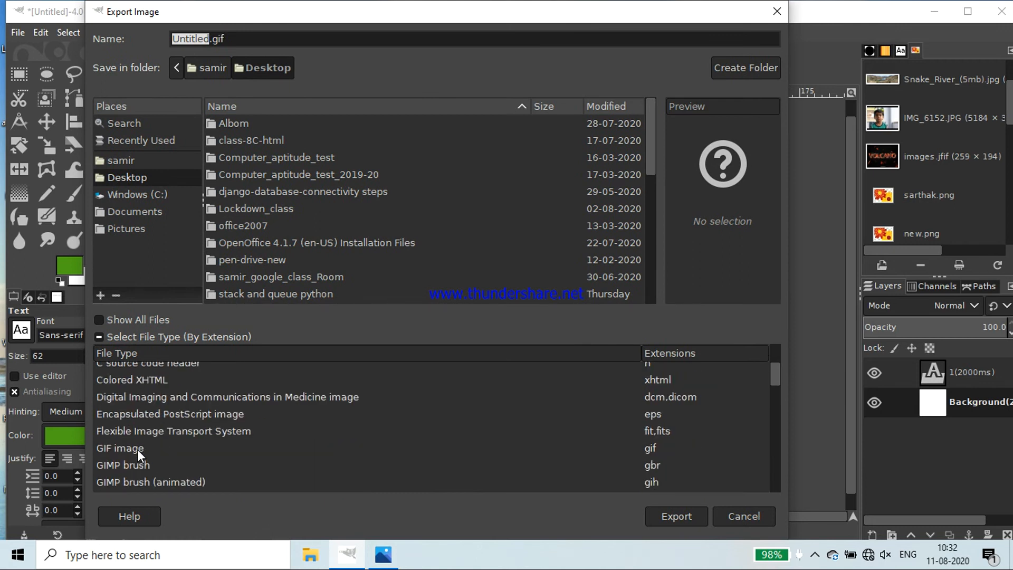
click(137, 448)
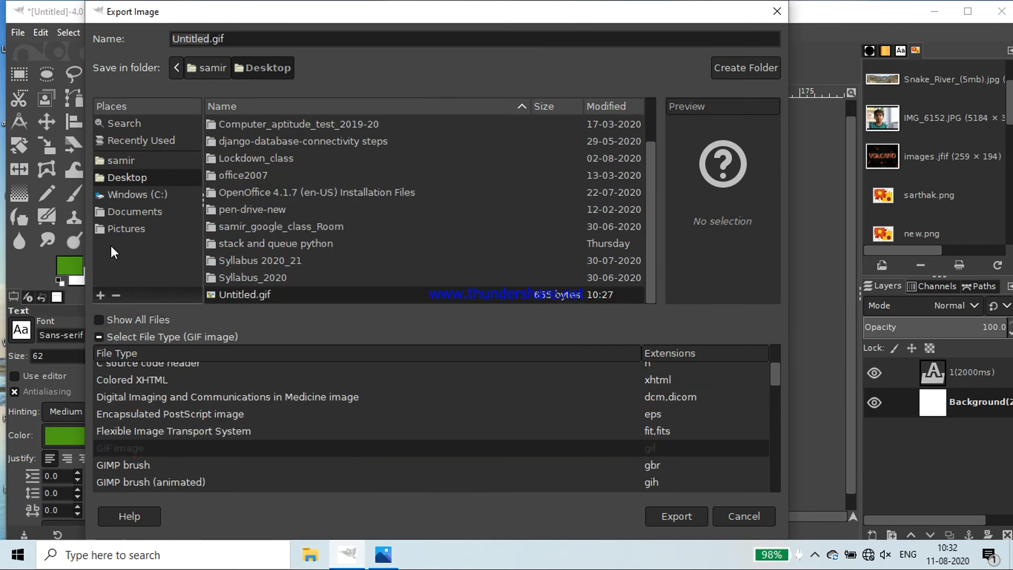
Set the export destination to the Desktop and name the file sam.gif
click(124, 174)
triple_click(238, 39)
drag(212, 39, 161, 33)
text(sam)
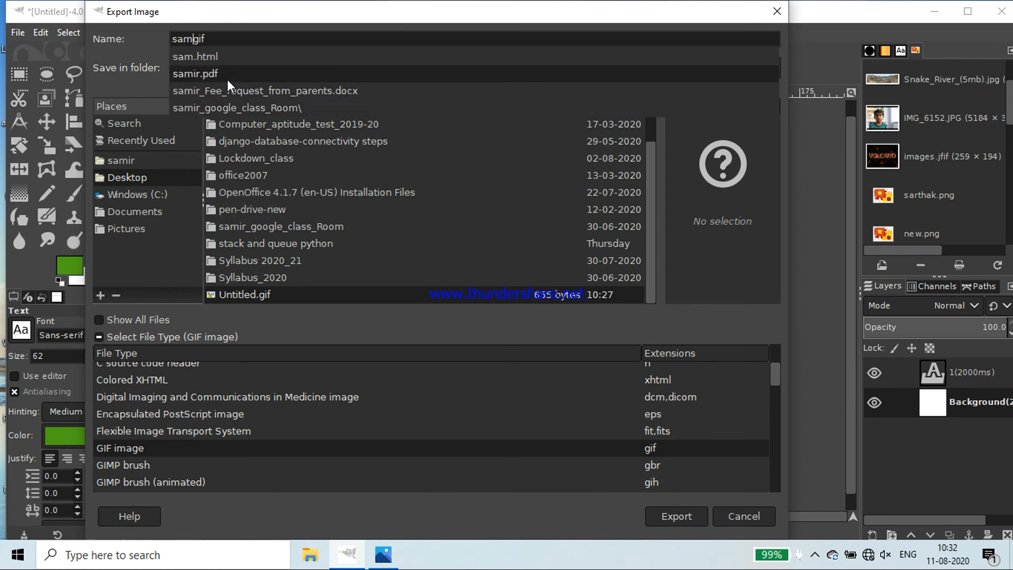
click(192, 35)
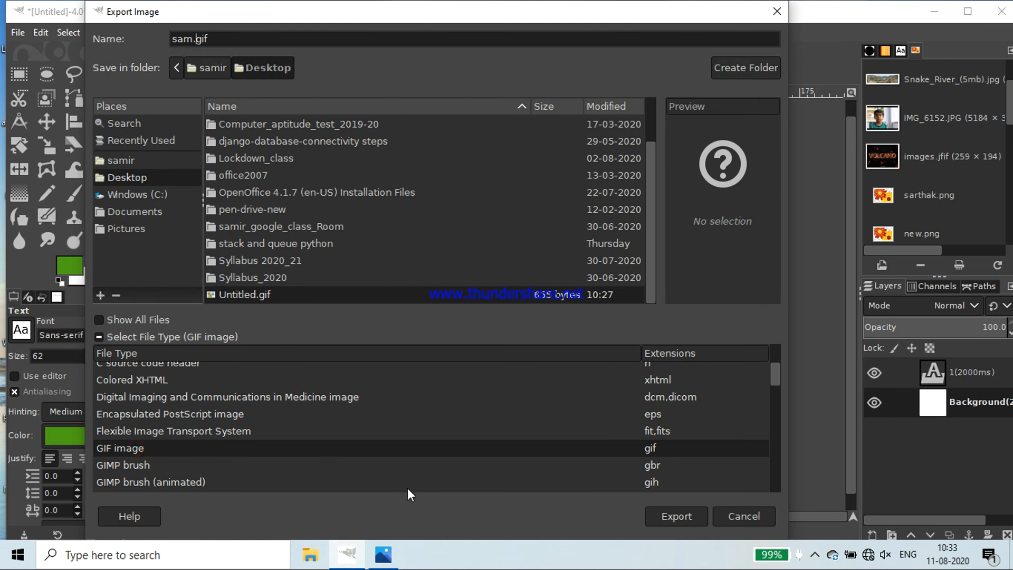
Export the GIF as an animation that loops forever
click(685, 519)
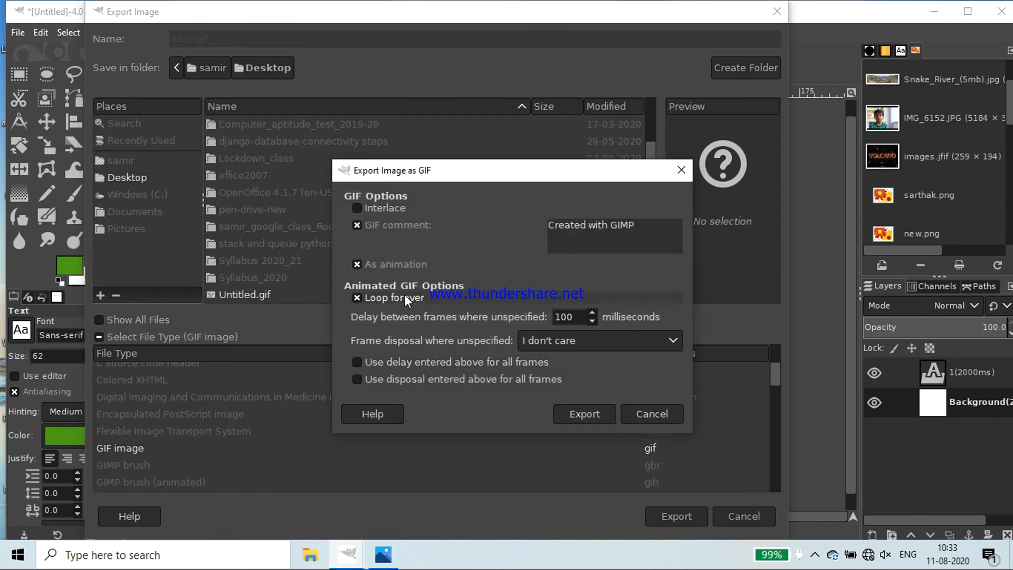
click(358, 265)
click(358, 265)
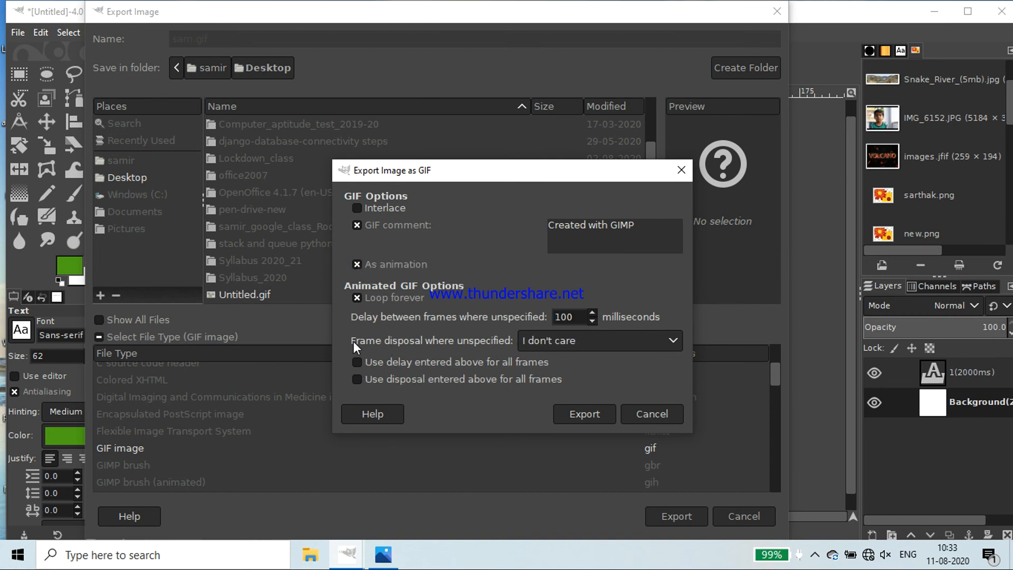
click(586, 414)
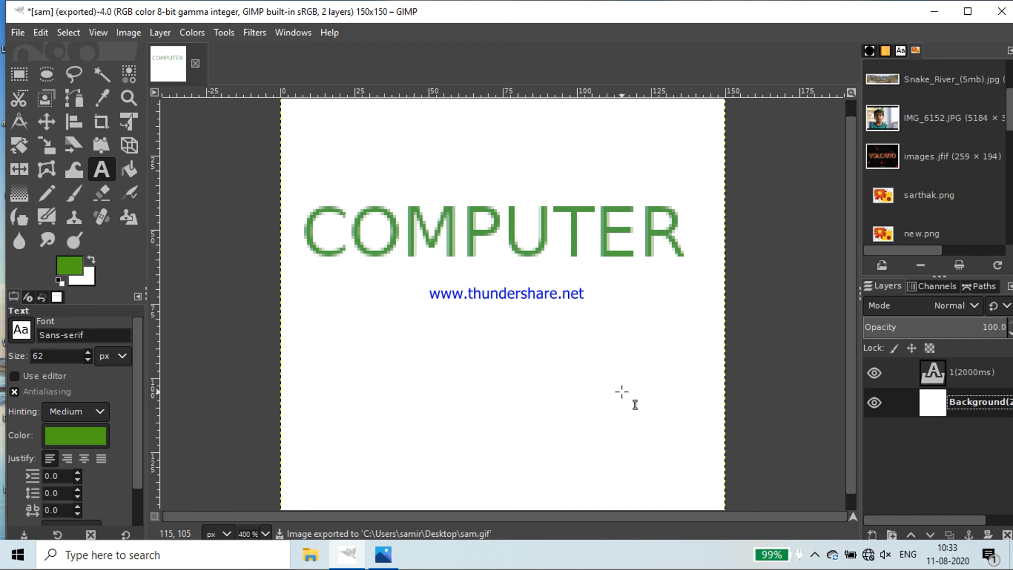
Minimize the image editor and open the exported sam.gif from the desktop to watch the animation play
click(934, 11)
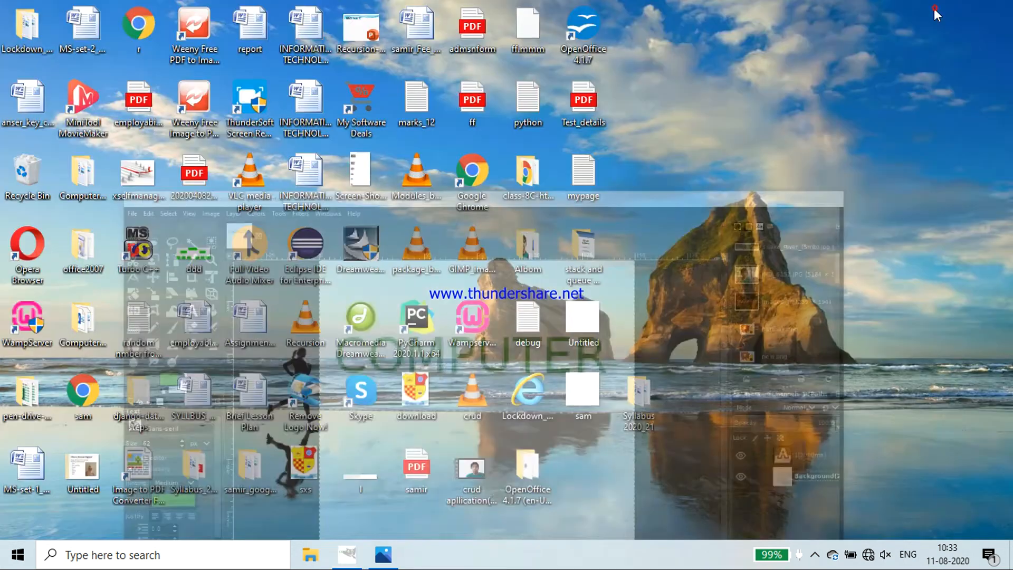
double_click(590, 400)
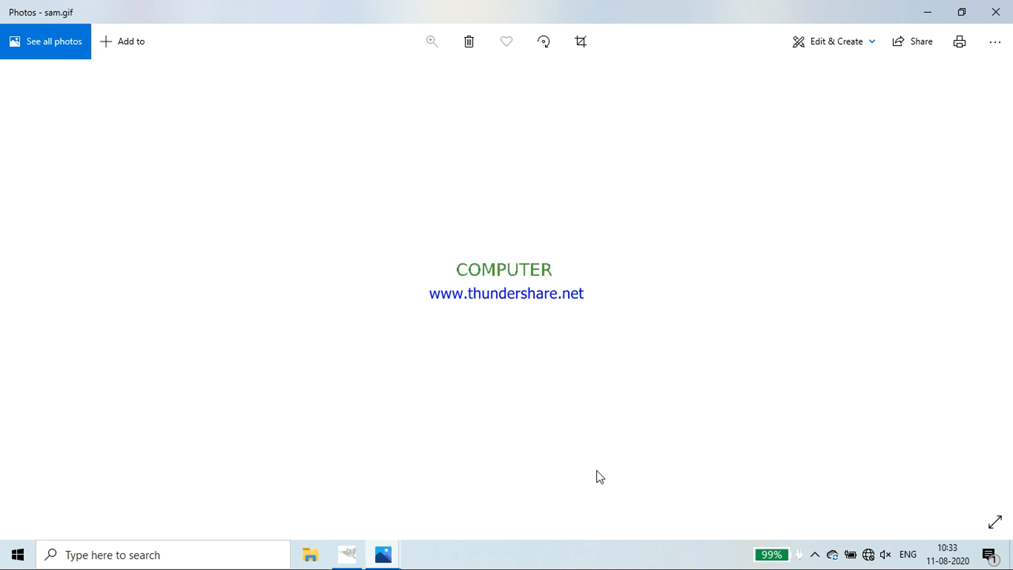
click(816, 555)
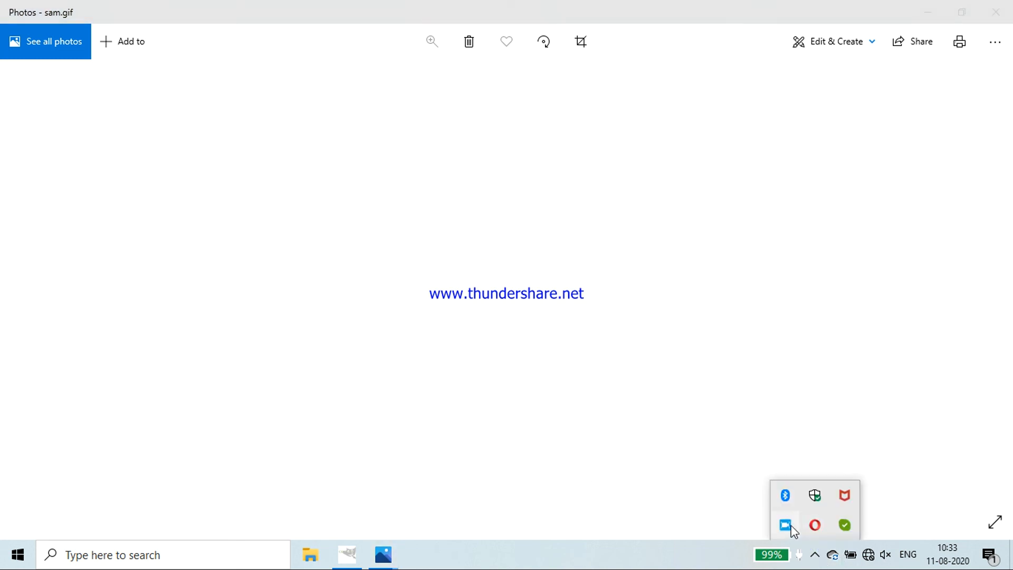